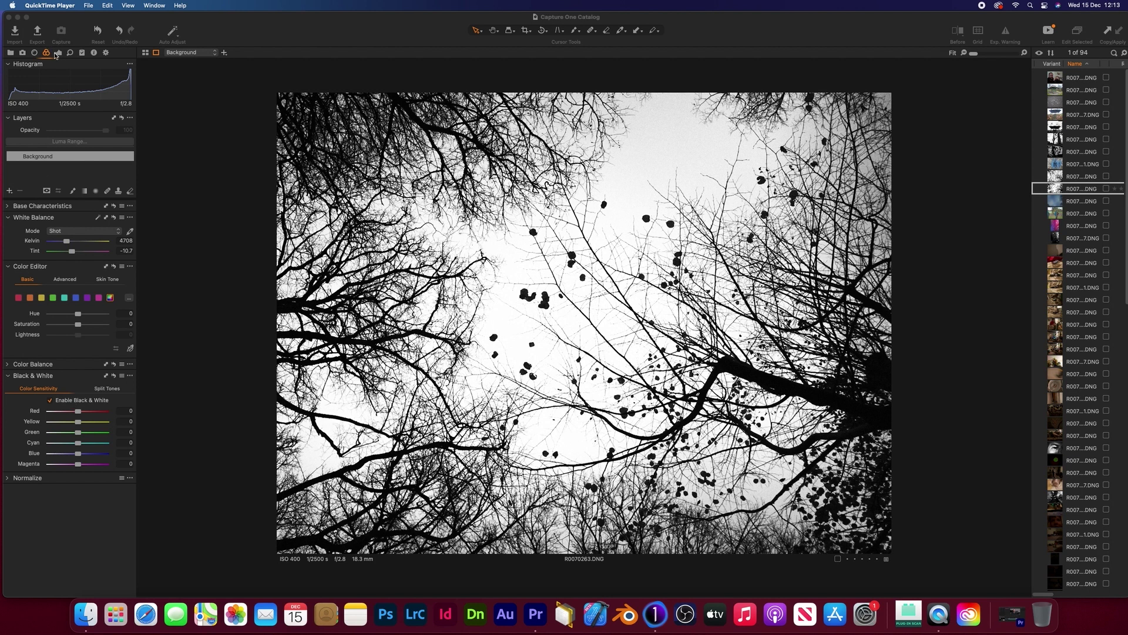
- Review the photo's Exposure, Lens and Color tool tabs, ending on the exposure, clarity and curve tools
{"action": "left_click", "coordinate": [57, 53]}
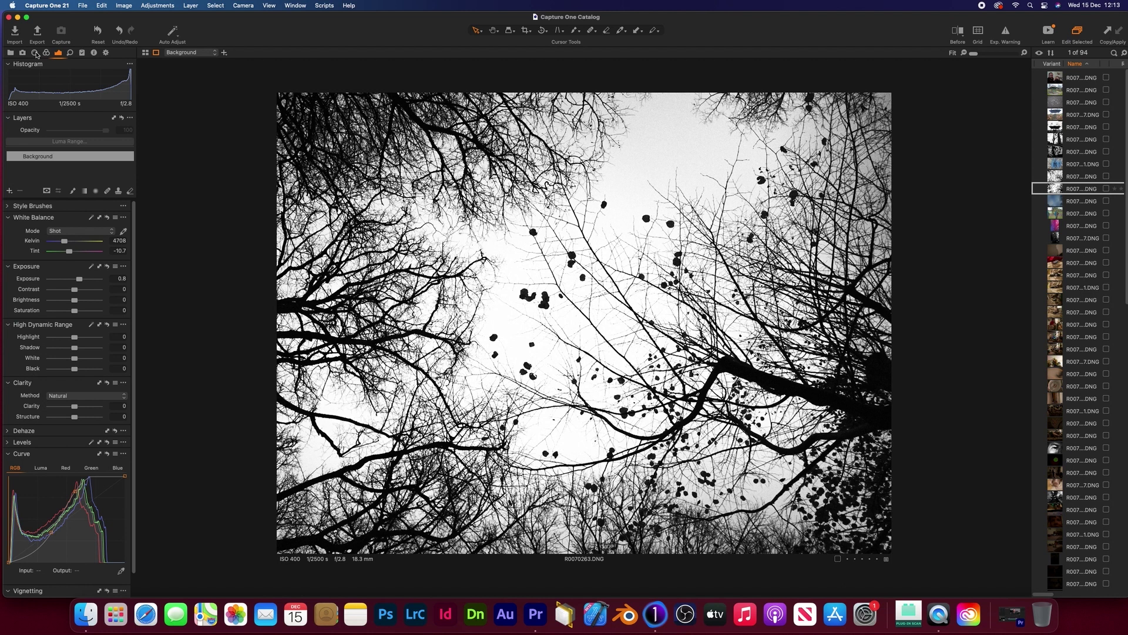
{"action": "left_click", "coordinate": [35, 53]}
{"action": "left_click", "coordinate": [46, 53]}
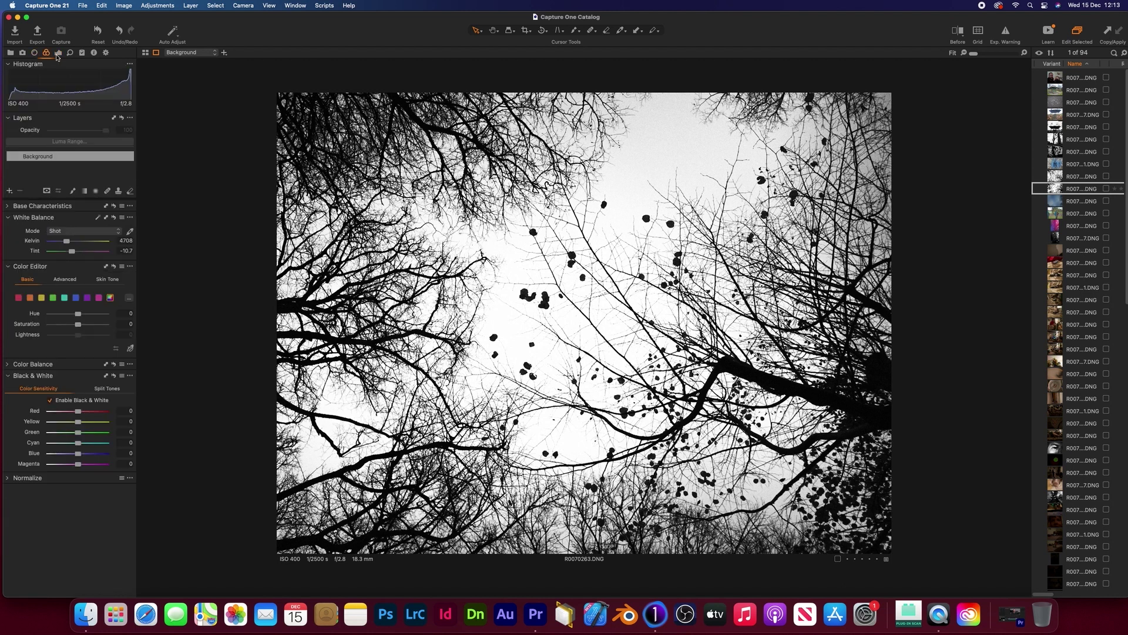
{"action": "left_click", "coordinate": [35, 53]}
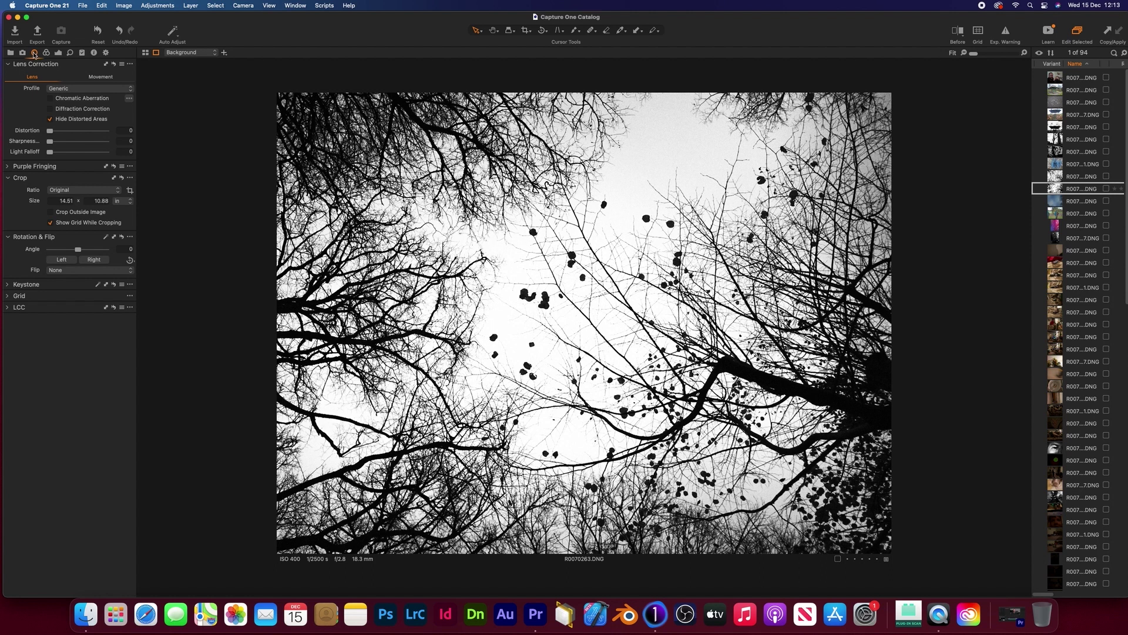
{"action": "left_click", "coordinate": [46, 53]}
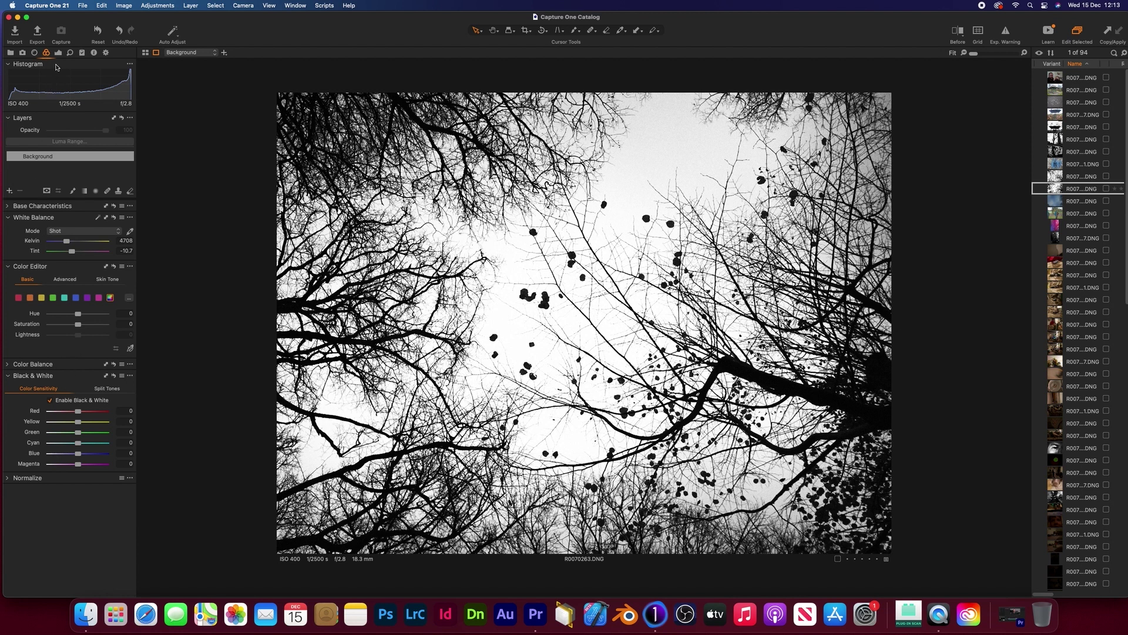
{"action": "left_click", "coordinate": [59, 53]}
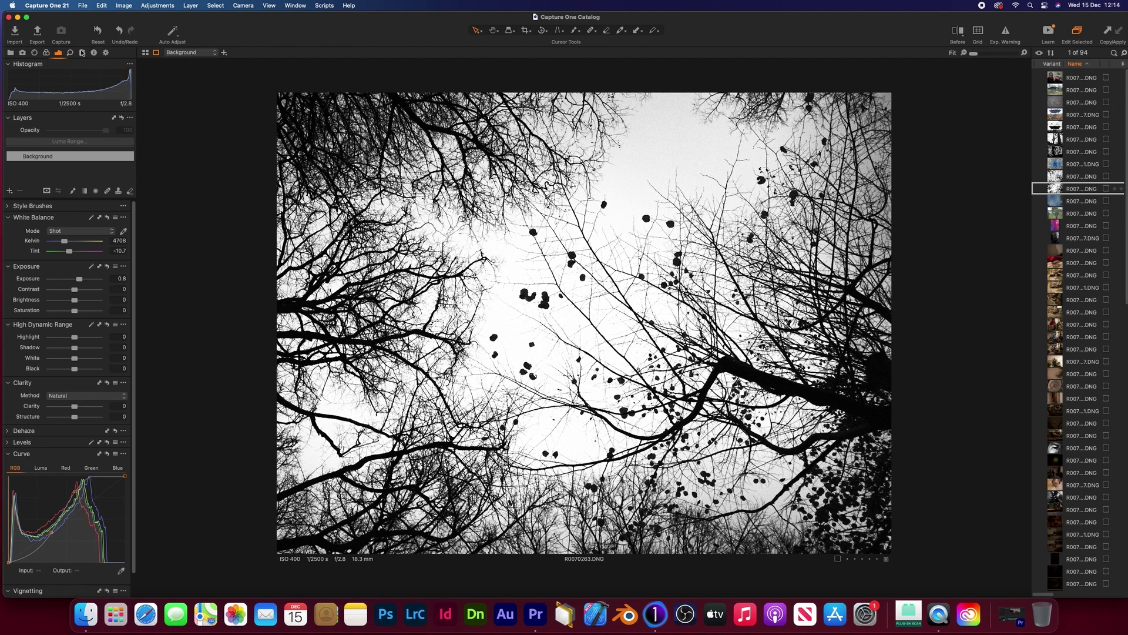
- Show the Details tab's sharpening, noise reduction and film grain settings, then the styles and presets
{"action": "left_click", "coordinate": [70, 53]}
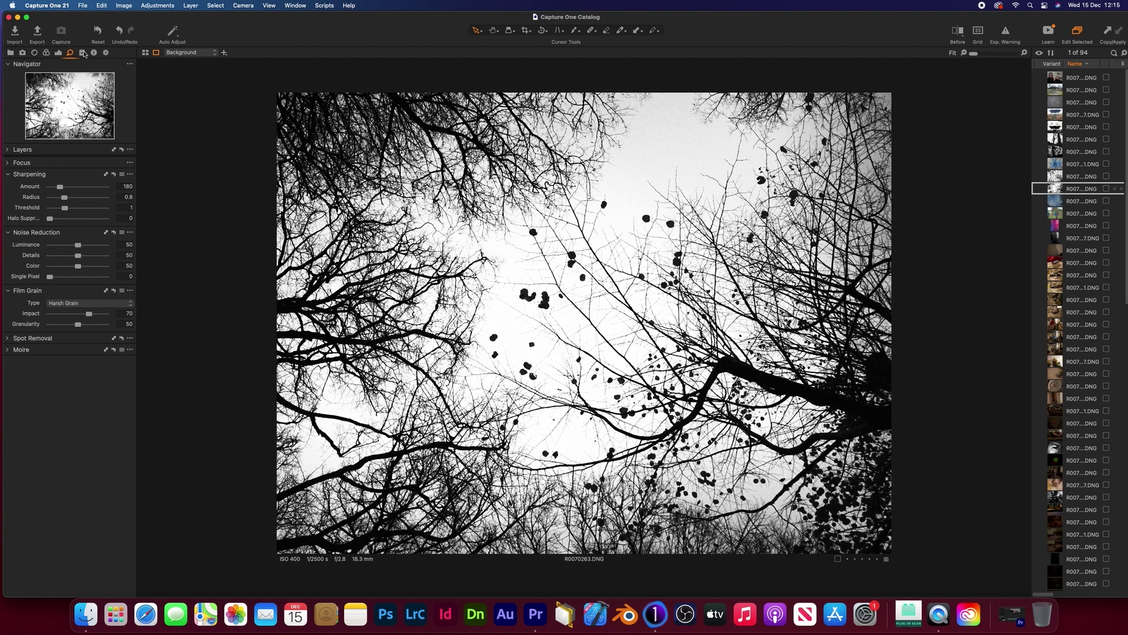
{"action": "left_click", "coordinate": [82, 52]}
- Check the photo's metadata and presets, then show the Output tab's Process Recipes
{"action": "left_click", "coordinate": [93, 53]}
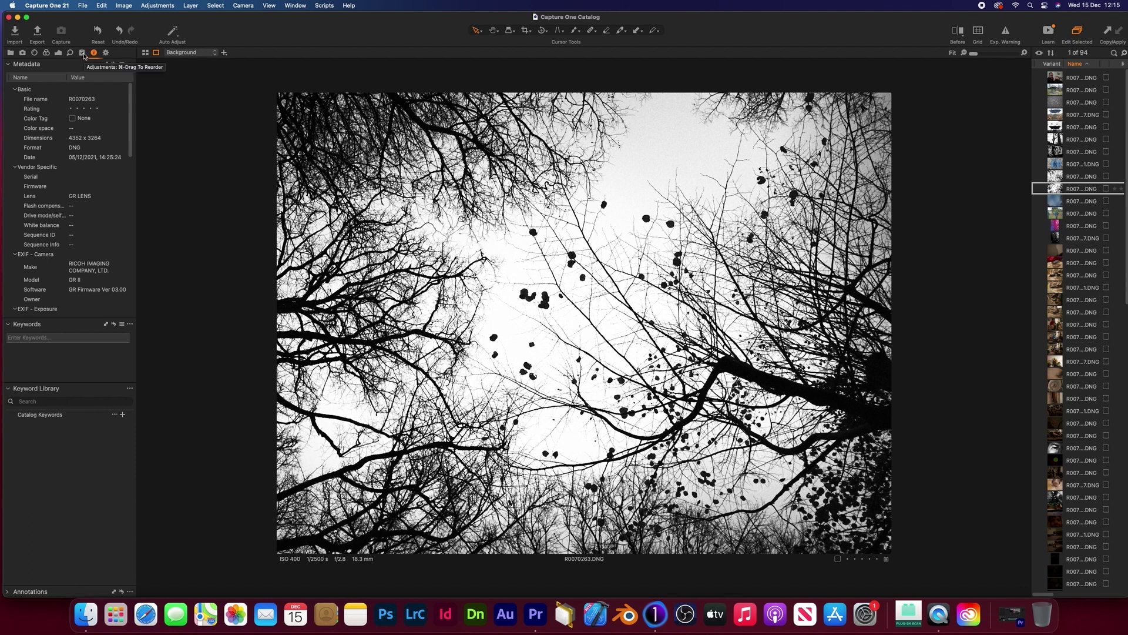
{"action": "left_click", "coordinate": [83, 53]}
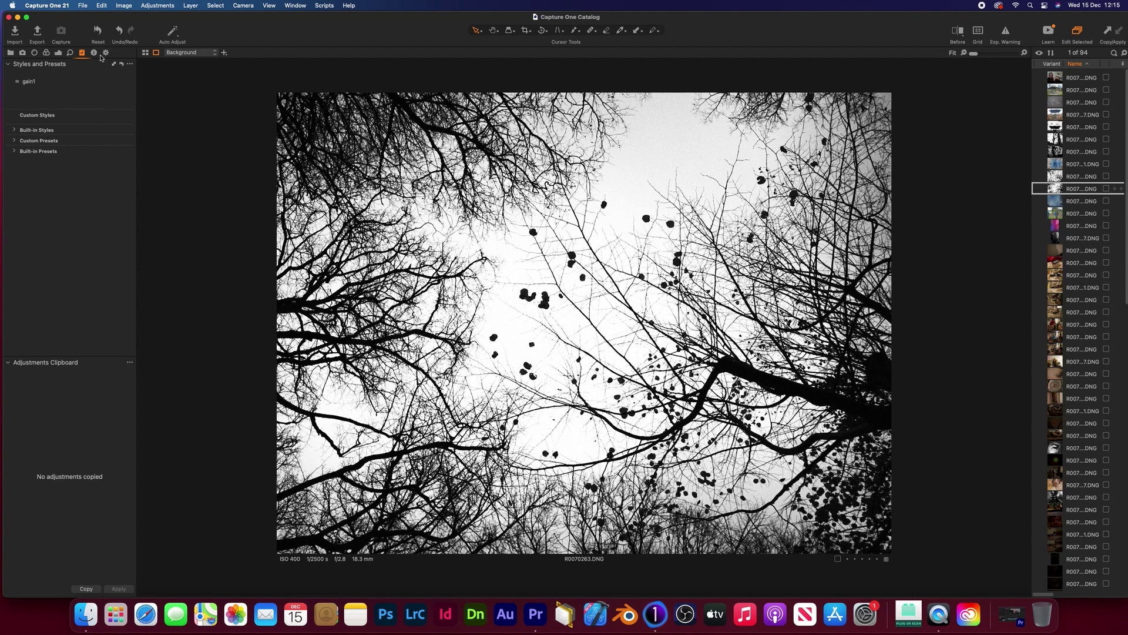
{"action": "left_click", "coordinate": [106, 54]}
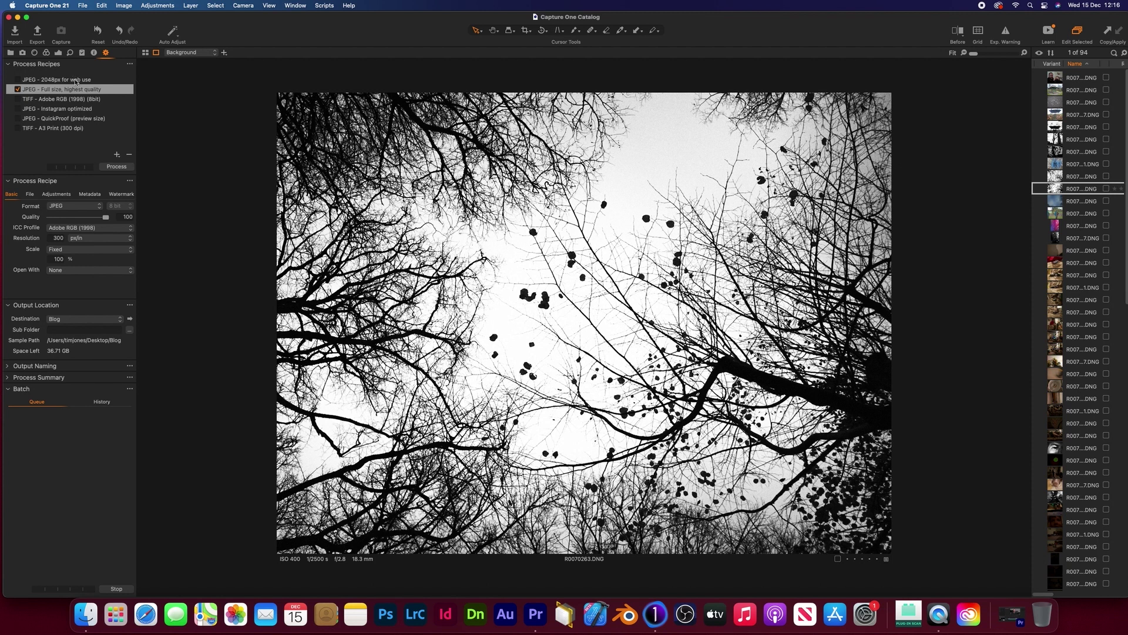
{"action": "mouse_move", "coordinate": [75, 82]}
- Open the tree photo's print layout from the File menu and bring up Page Setup
{"action": "left_click", "coordinate": [83, 6]}
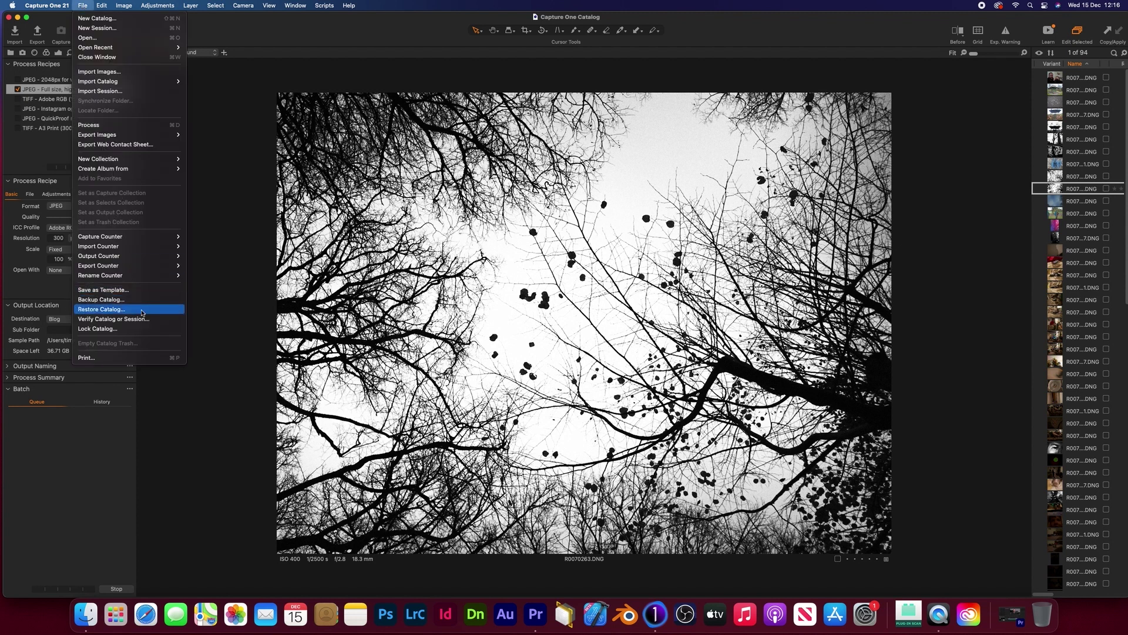
{"action": "left_click", "coordinate": [141, 358]}
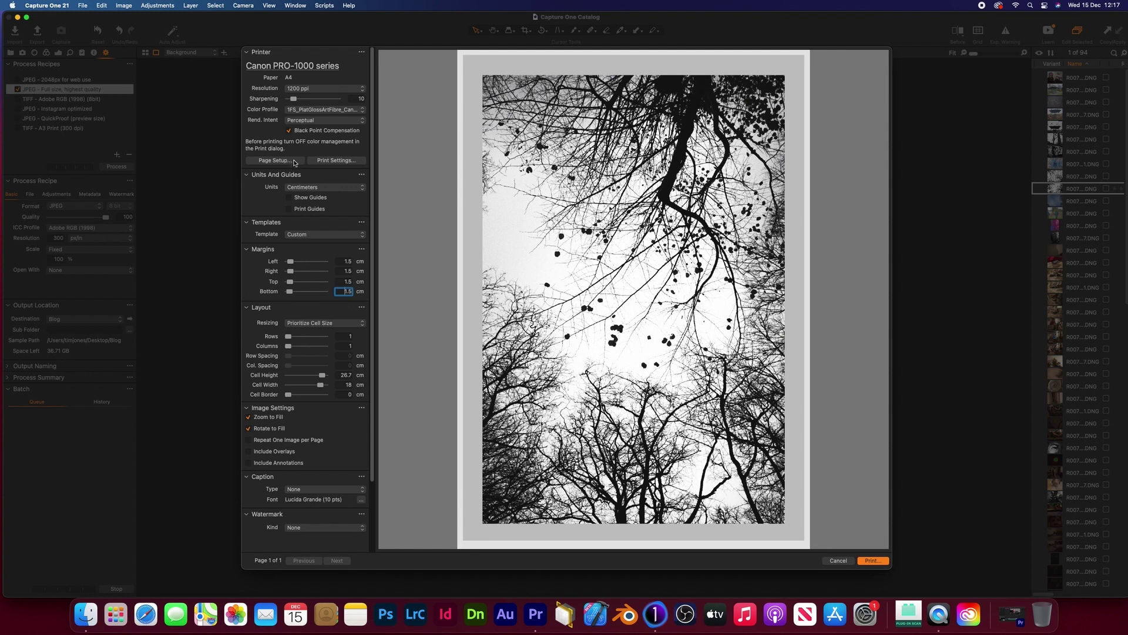
{"action": "left_click", "coordinate": [273, 161]}
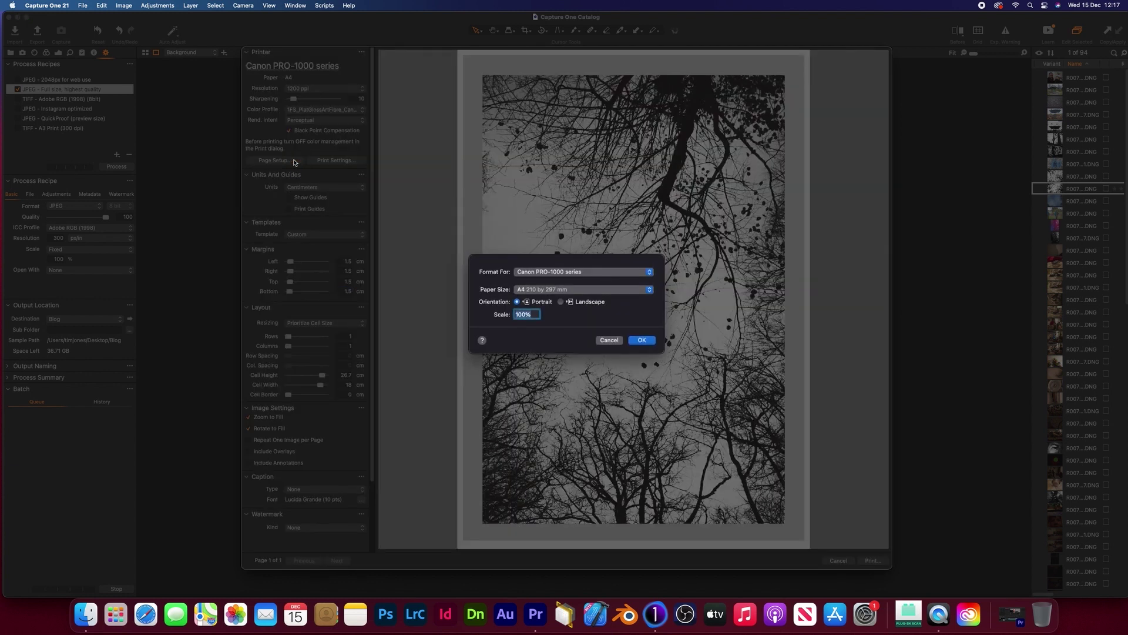
- Set the page to A3 paper, portrait orientation, at 100% scale
{"action": "left_click", "coordinate": [560, 289]}
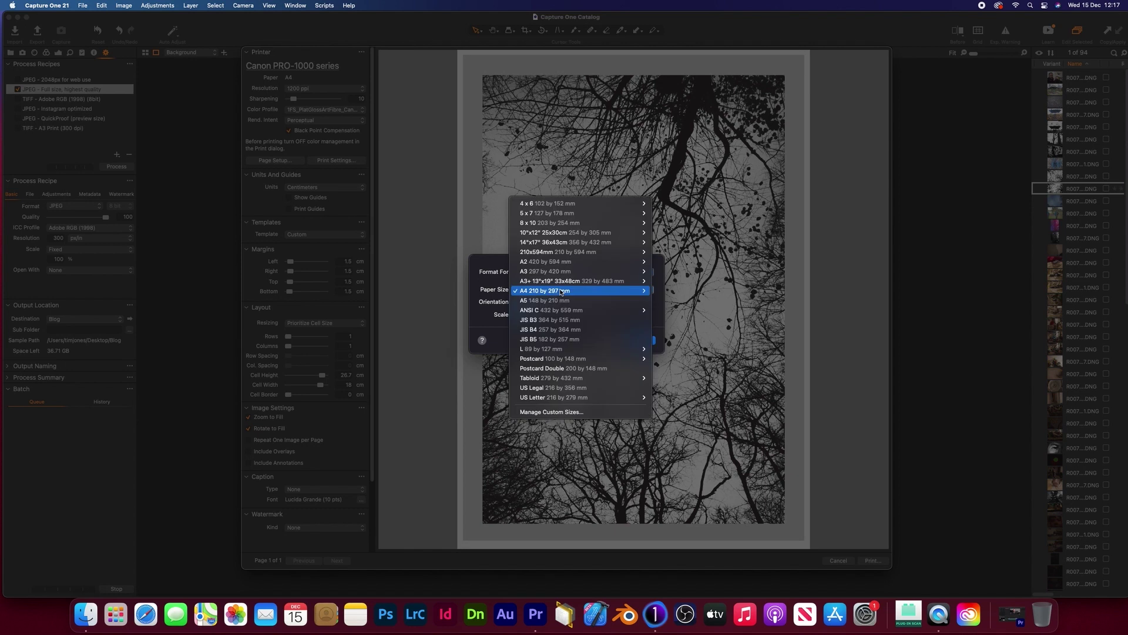
{"action": "mouse_move", "coordinate": [553, 281]}
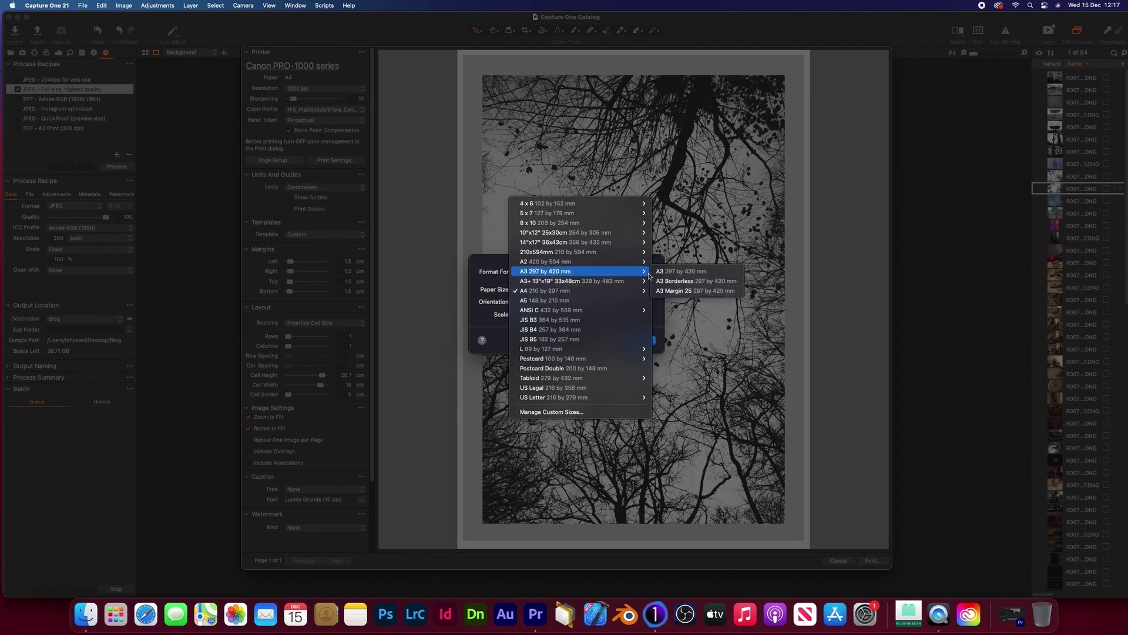
{"action": "left_click", "coordinate": [663, 274]}
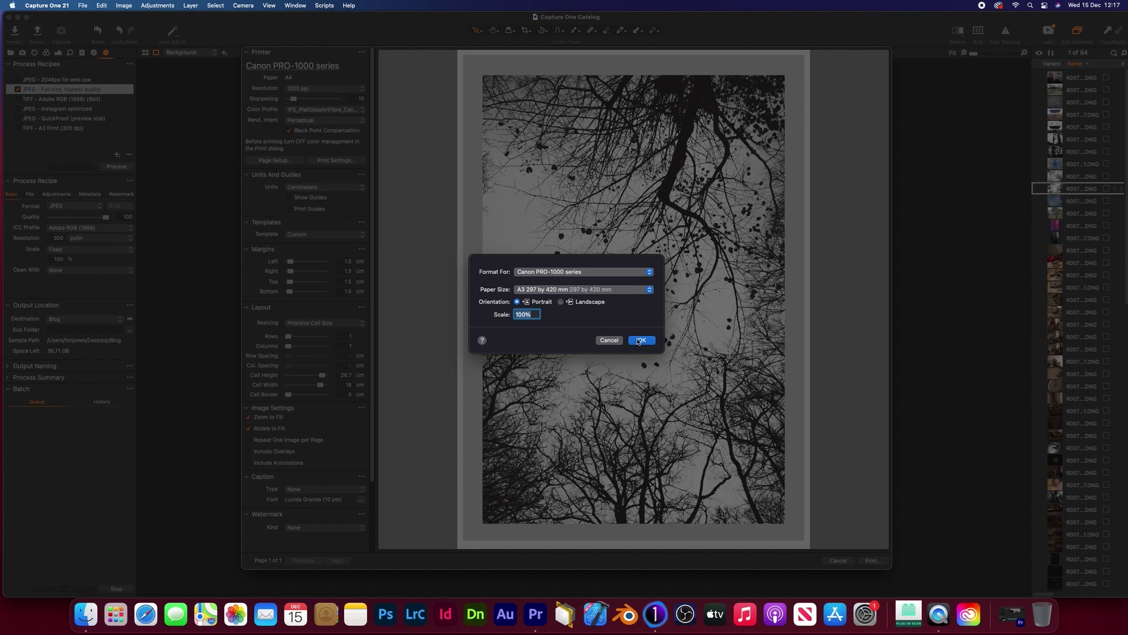
{"action": "left_click", "coordinate": [640, 340]}
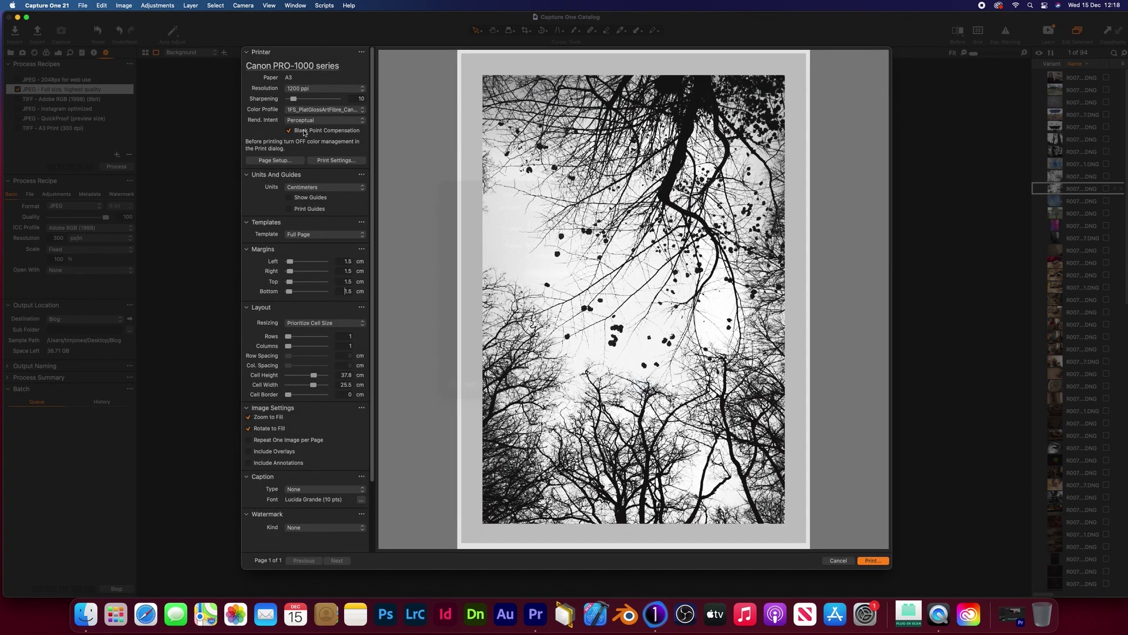
- In the printer's Quality & Media settings, uncheck Black and White Photo Print
{"action": "left_click", "coordinate": [335, 161]}
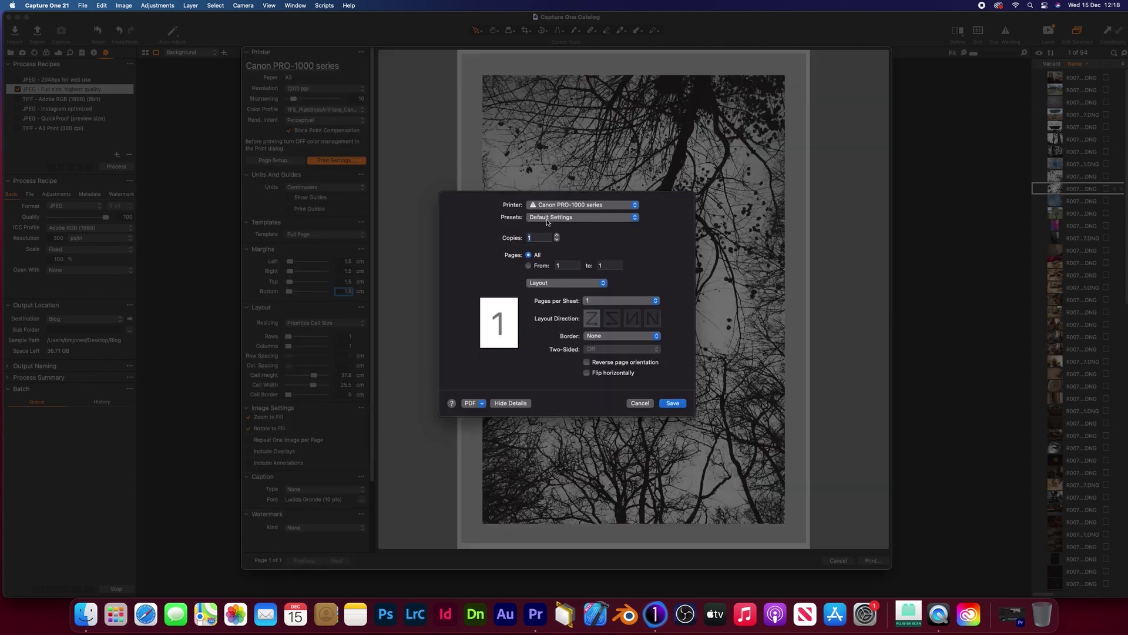
{"action": "left_click", "coordinate": [604, 285]}
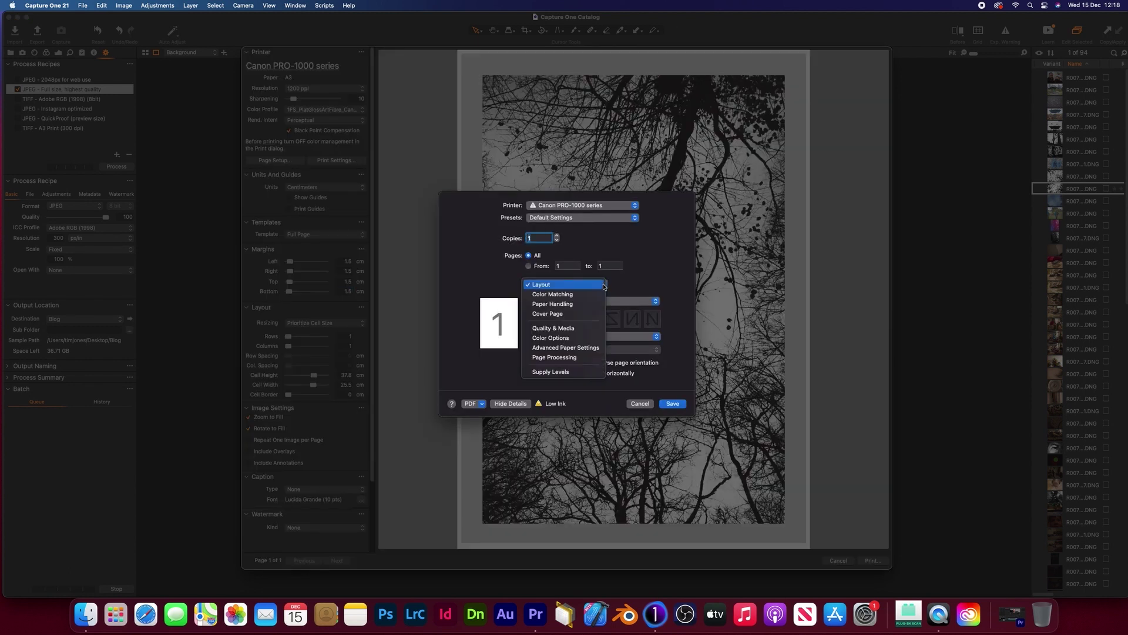
{"action": "left_click", "coordinate": [584, 327]}
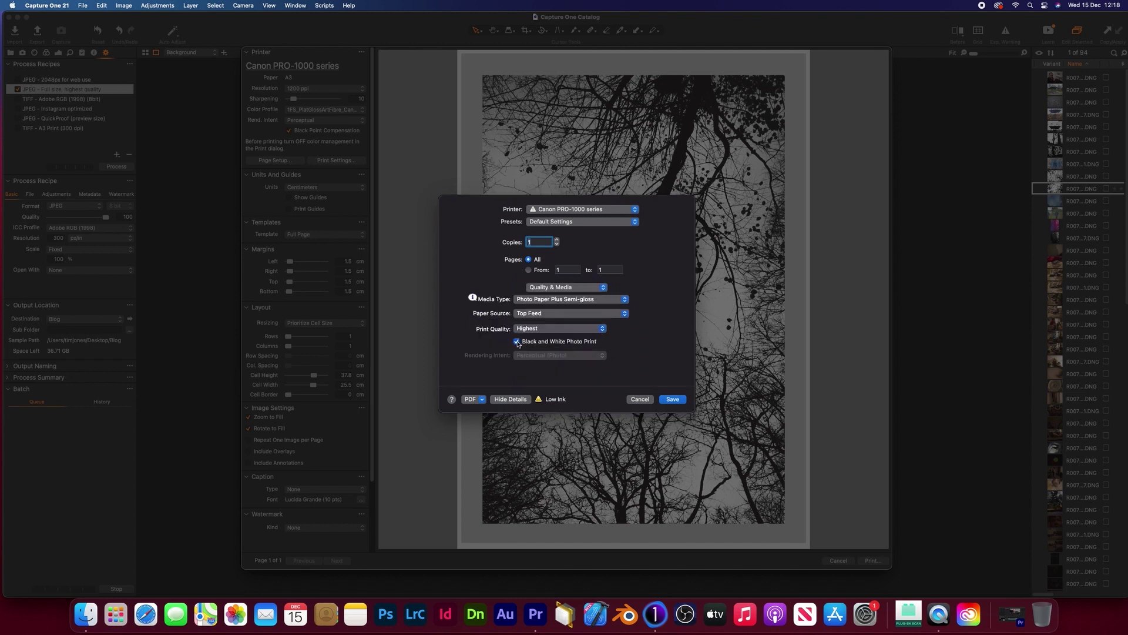
{"action": "left_click", "coordinate": [517, 342]}
- Save the printer settings, select the Left margin field, and enlarge the photo's cell
{"action": "left_click", "coordinate": [673, 399]}
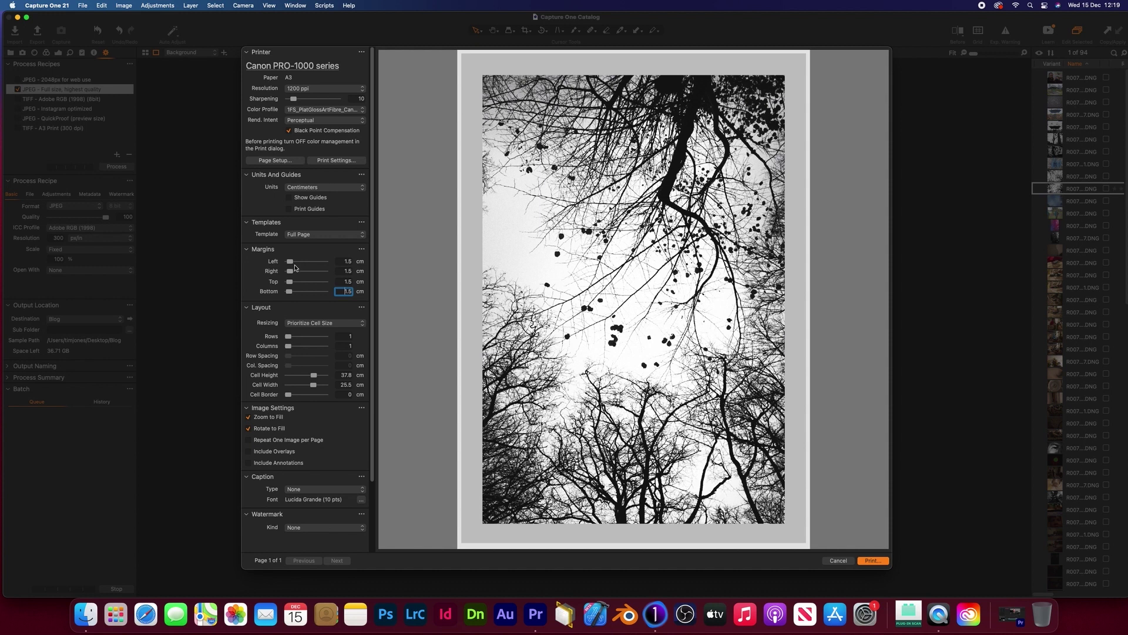
{"action": "key", "text": "Tab"}
{"action": "key", "text": "Tab"}
{"action": "key", "text": "Tab"}
{"action": "left_click", "coordinate": [342, 261]}
{"action": "left_click_drag", "start_coordinate": [312, 380], "coordinate": [333, 387]}
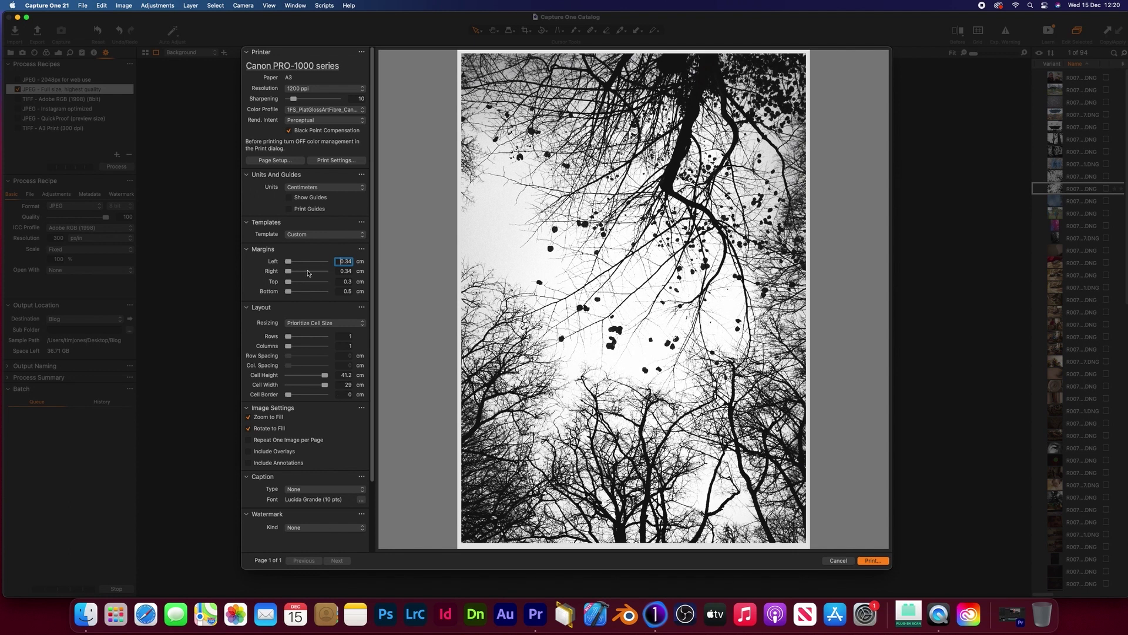
- Enter 1.5 cm for the Left, Right, Top and Bottom print margins
{"action": "double_click", "coordinate": [346, 262]}
{"action": "type", "text": "1.5"}
{"action": "key", "text": "Tab"}
{"action": "type", "text": "1.5"}
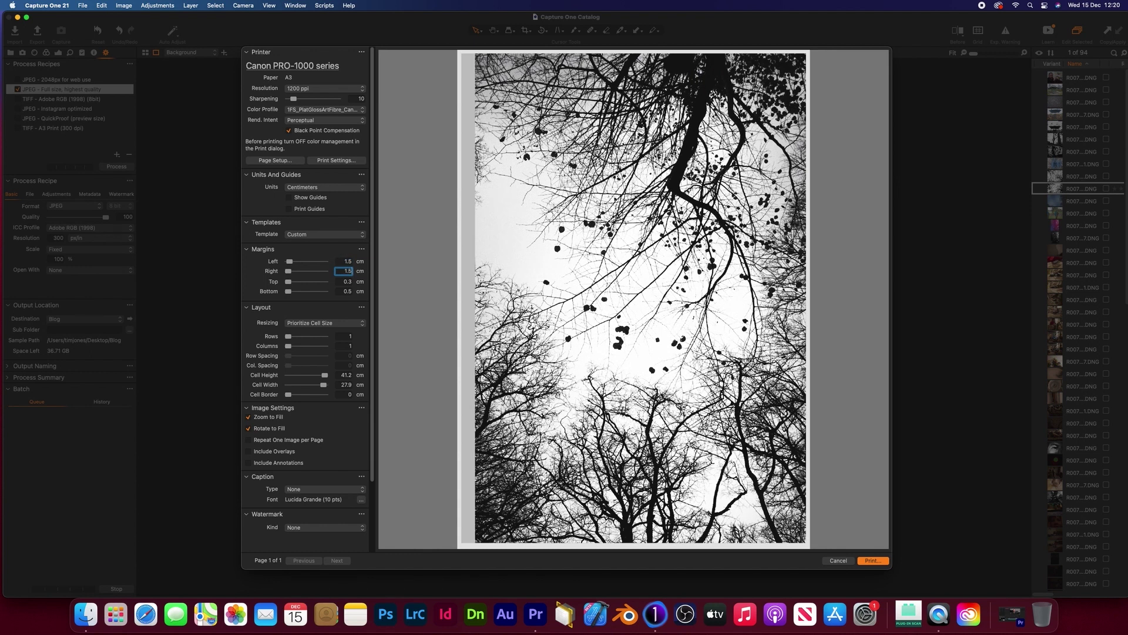
{"action": "key", "text": "Tab"}
{"action": "type", "text": "1"}
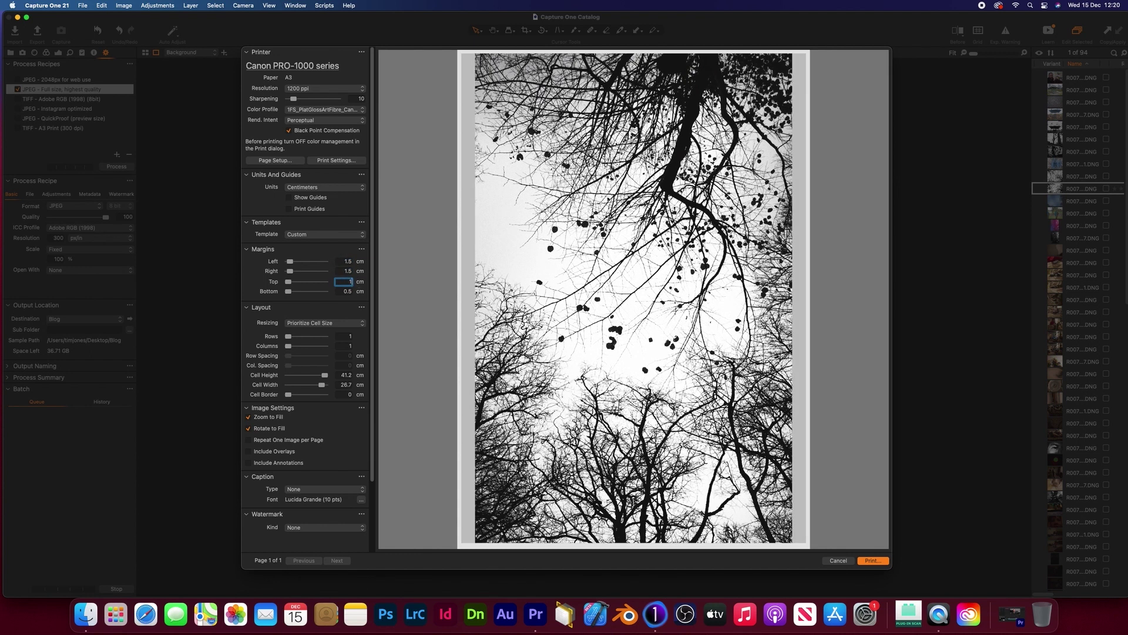
{"action": "type", "text": ".5"}
{"action": "key", "text": "Tab"}
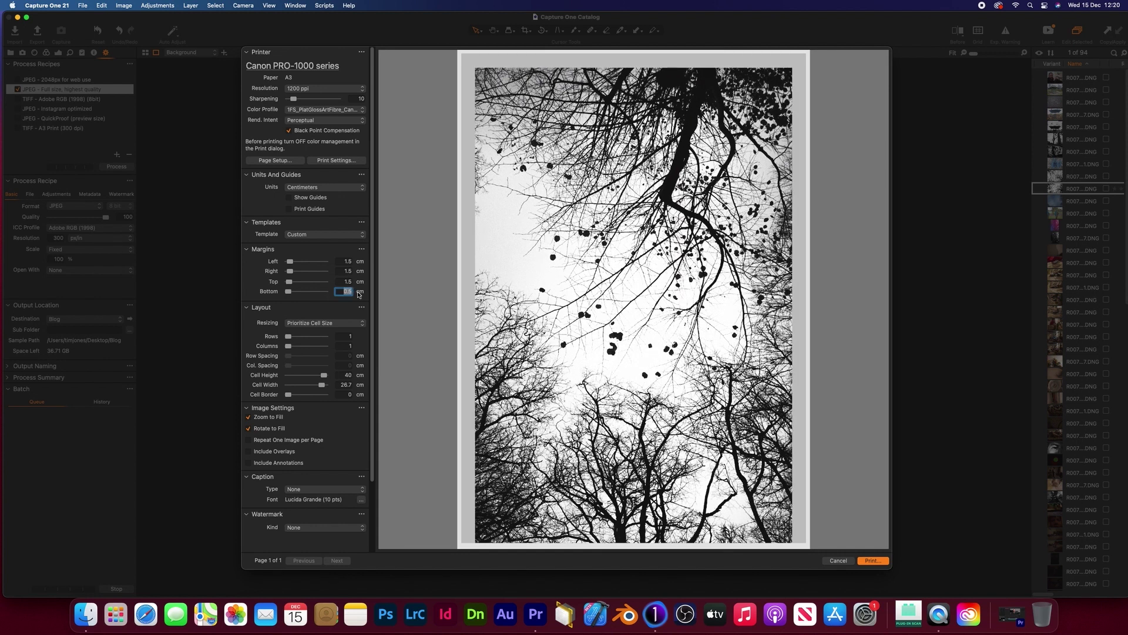
{"action": "type", "text": "1"}
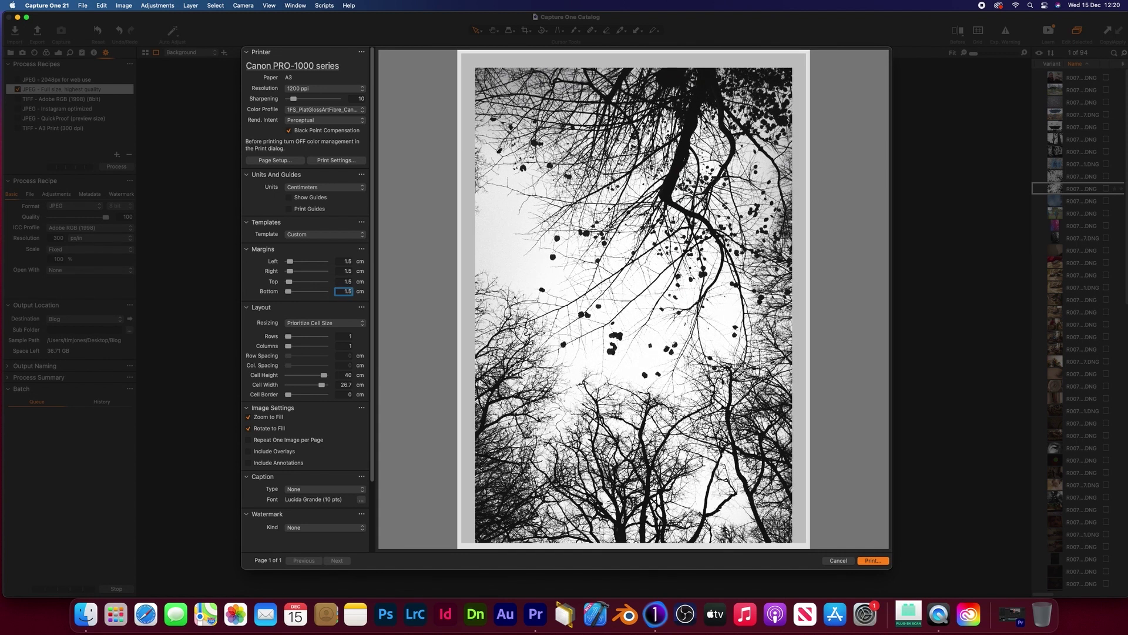
{"action": "key", "text": "Return"}
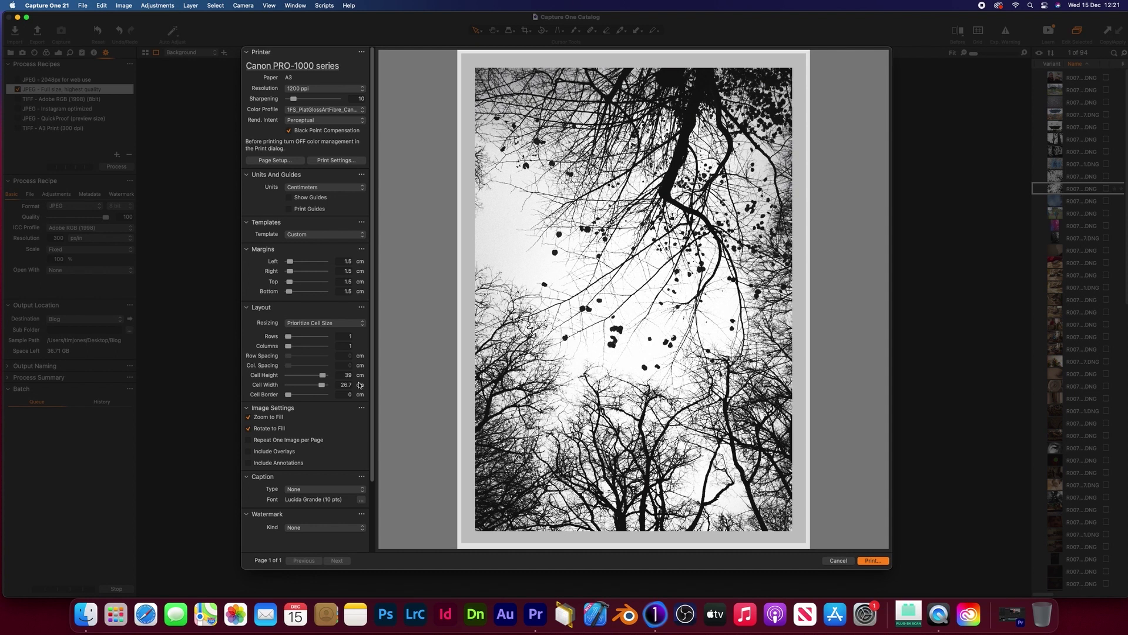
- Turn Zoom to Fill and Rotate to Fill off and back on, then widen the print settings panel
{"action": "left_click", "coordinate": [269, 419]}
{"action": "left_click", "coordinate": [269, 418]}
{"action": "left_click", "coordinate": [249, 430]}
{"action": "left_click", "coordinate": [248, 429]}
{"action": "left_click_drag", "start_coordinate": [372, 478], "coordinate": [382, 504]}
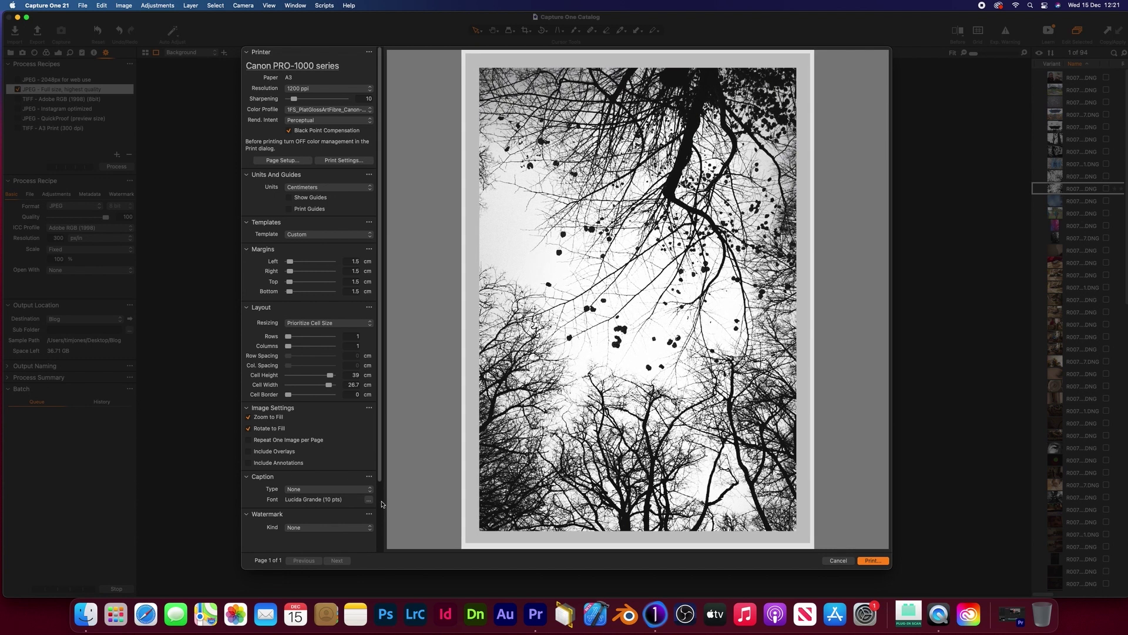
{"action": "scroll", "coordinate": [381, 505], "scroll_direction": "down", "scroll_amount": 5}
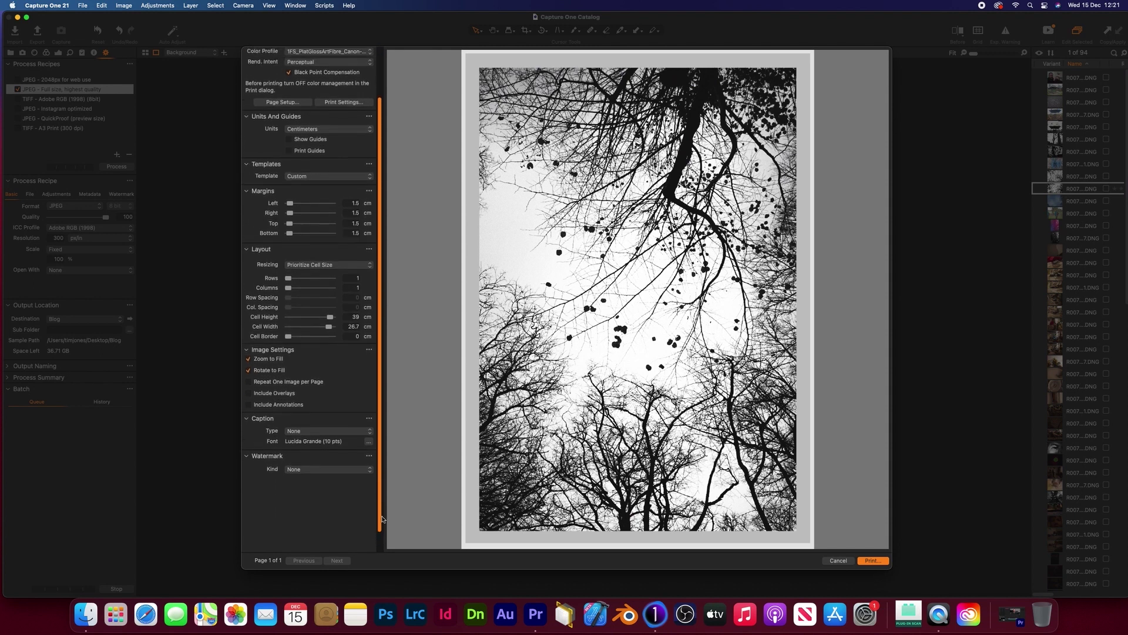